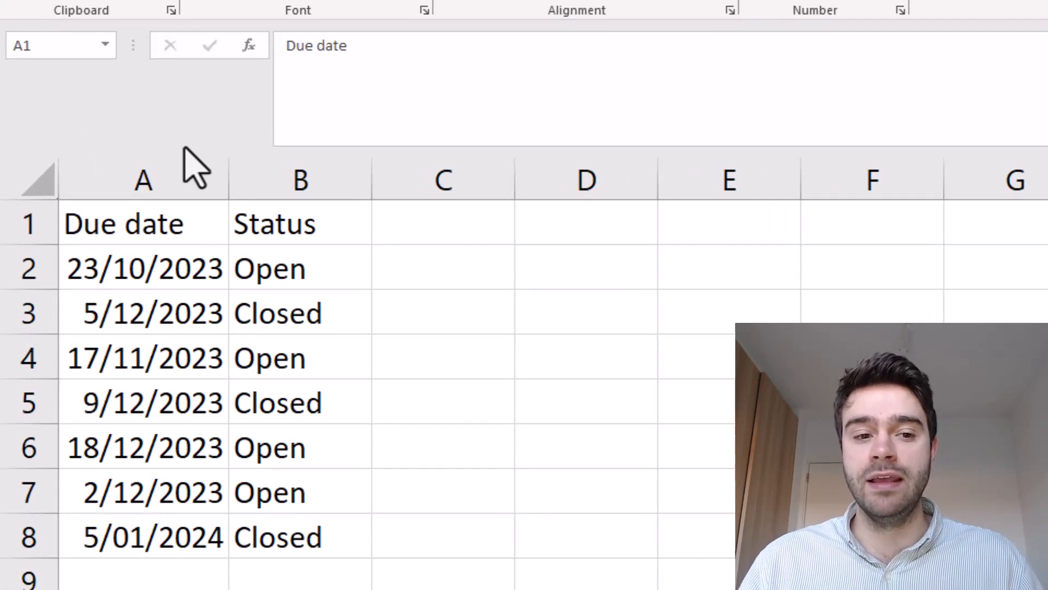
pyautogui.click(301, 222)
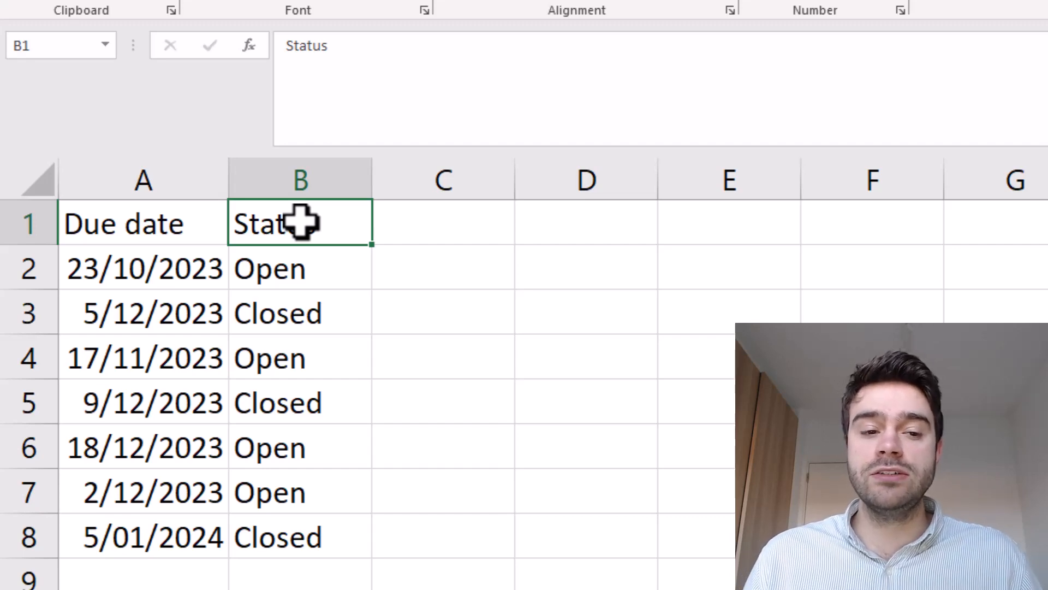
pyautogui.click(331, 273)
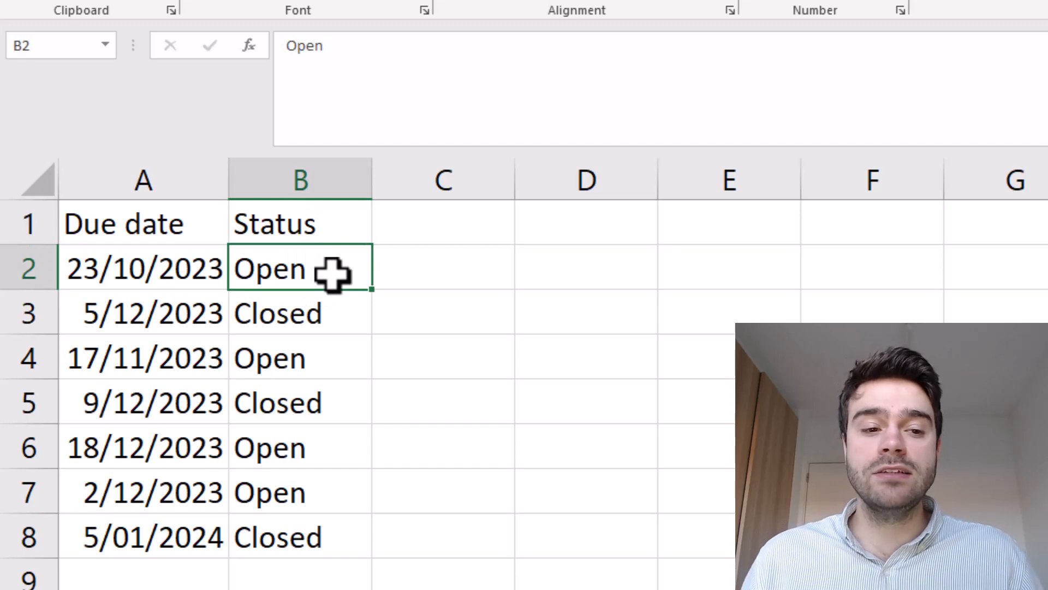
pyautogui.click(199, 271)
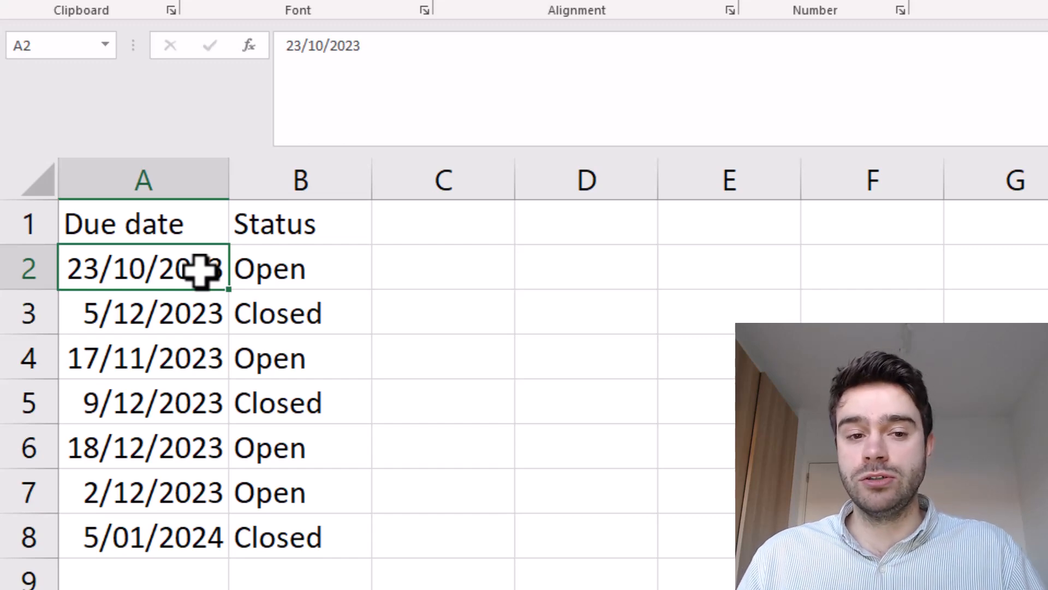
# Enter =TODAY() in cell D2 to check the current date and clear the cell again.
pyautogui.click(540, 278)
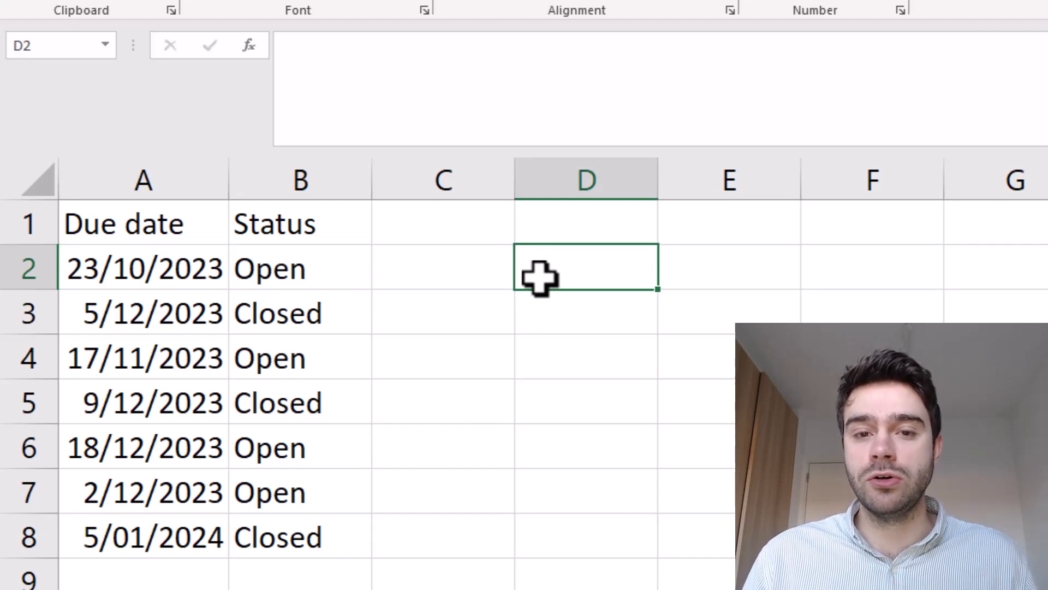
pyautogui.write('=TODAY')
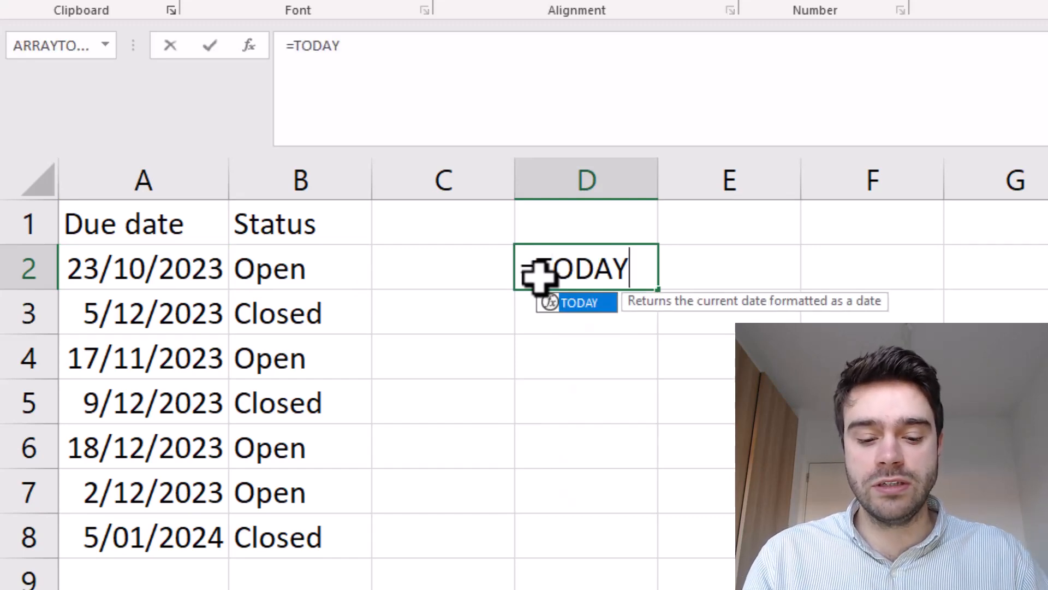
pyautogui.write('()')
pyautogui.press('Return')
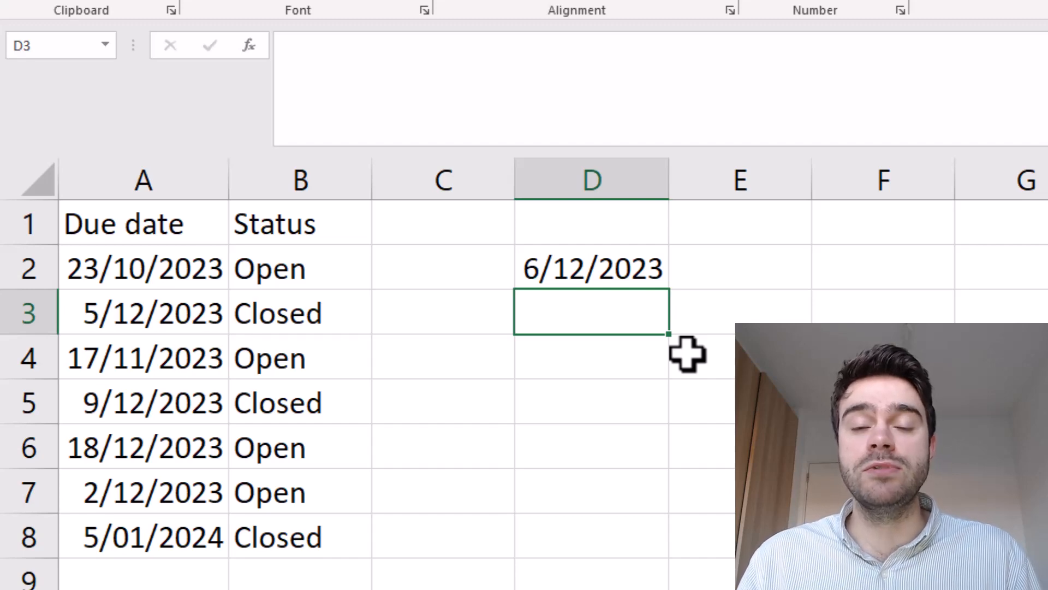
pyautogui.click(606, 273)
pyautogui.press('Delete')
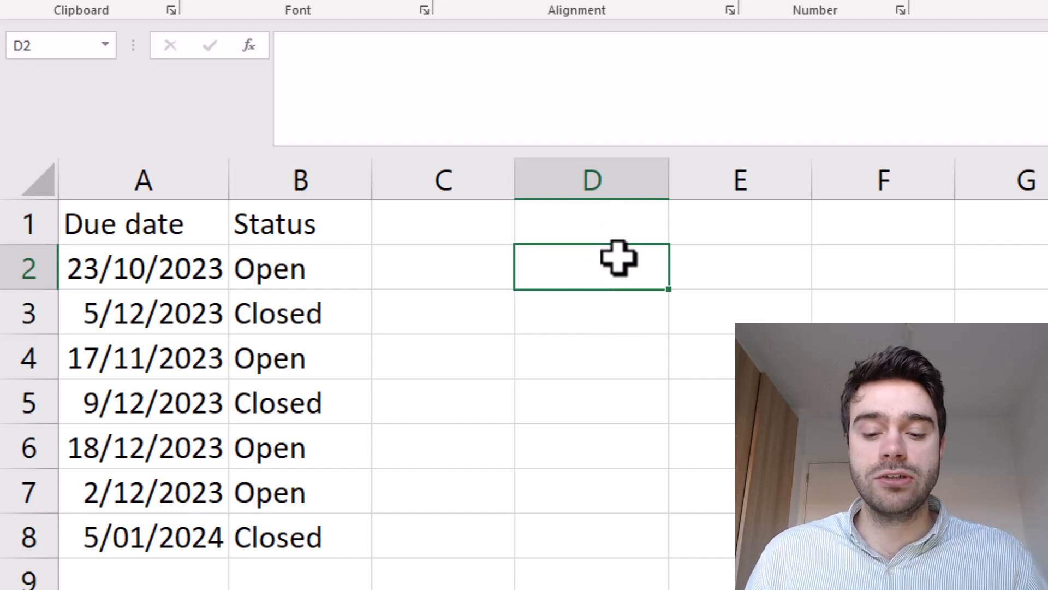
# Start a COUNTIFS formula in cell D2 with the status range B2:B8 and the criterion "Open".
pyautogui.write('=CONT')
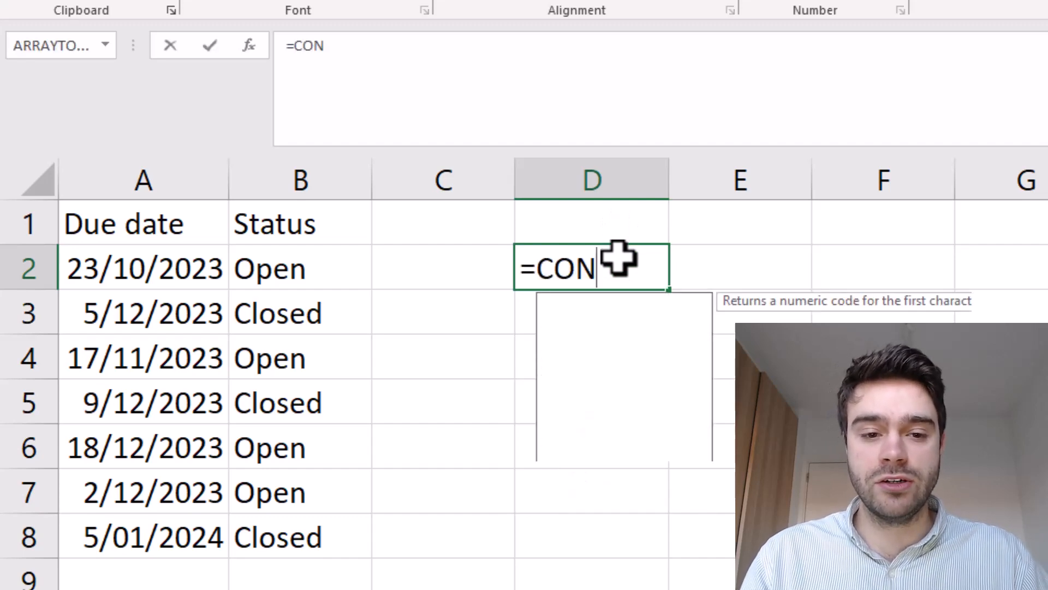
pyautogui.press('BackSpace')
pyautogui.press('BackSpace')
pyautogui.write('UNTIFS')
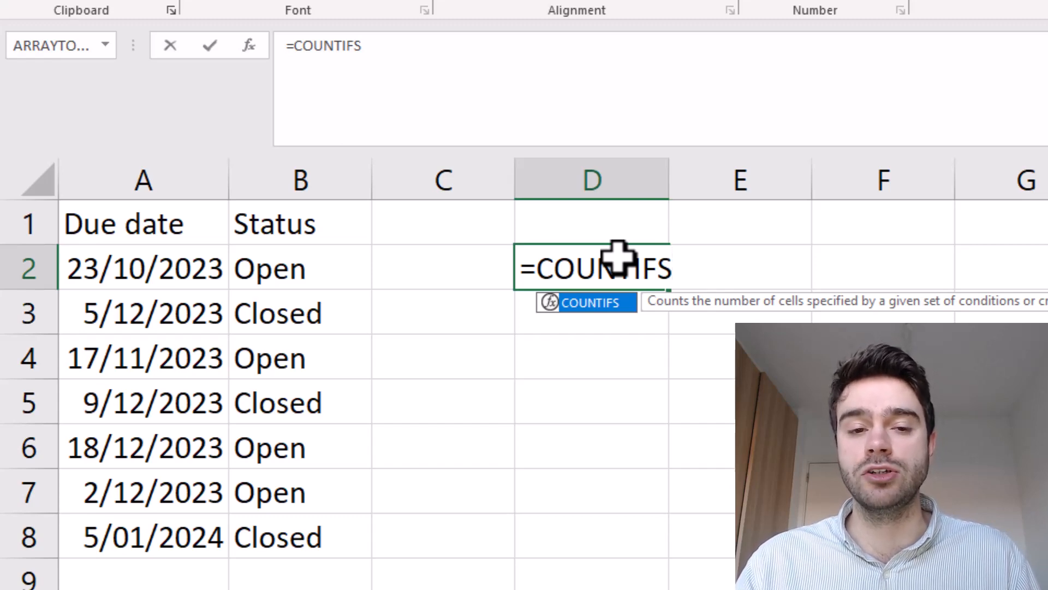
pyautogui.write('(')
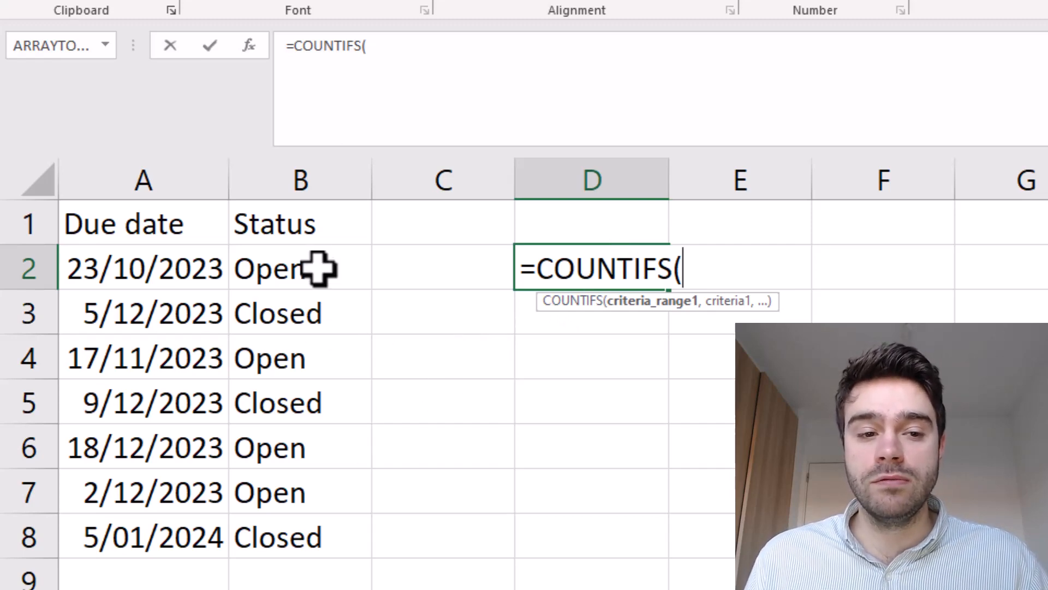
pyautogui.moveTo(316, 270); pyautogui.dragTo(321, 538)
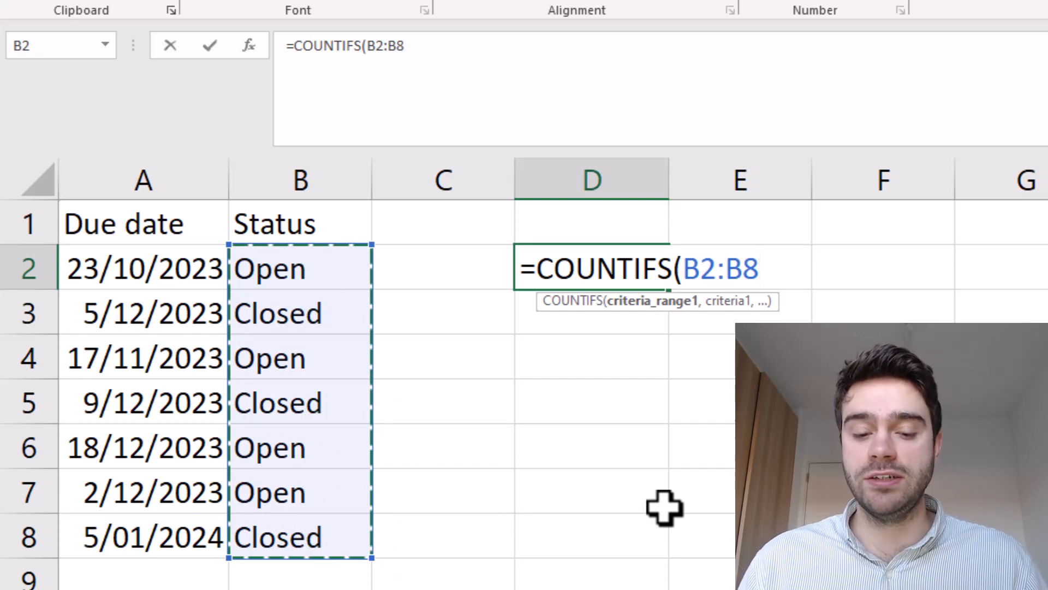
pyautogui.write(',')
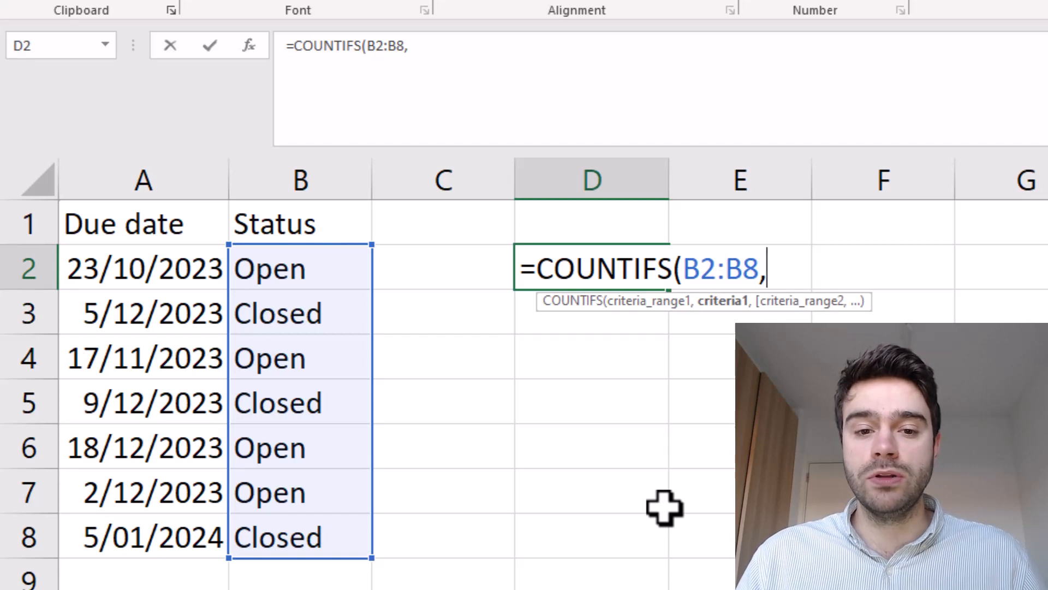
pyautogui.write('"')
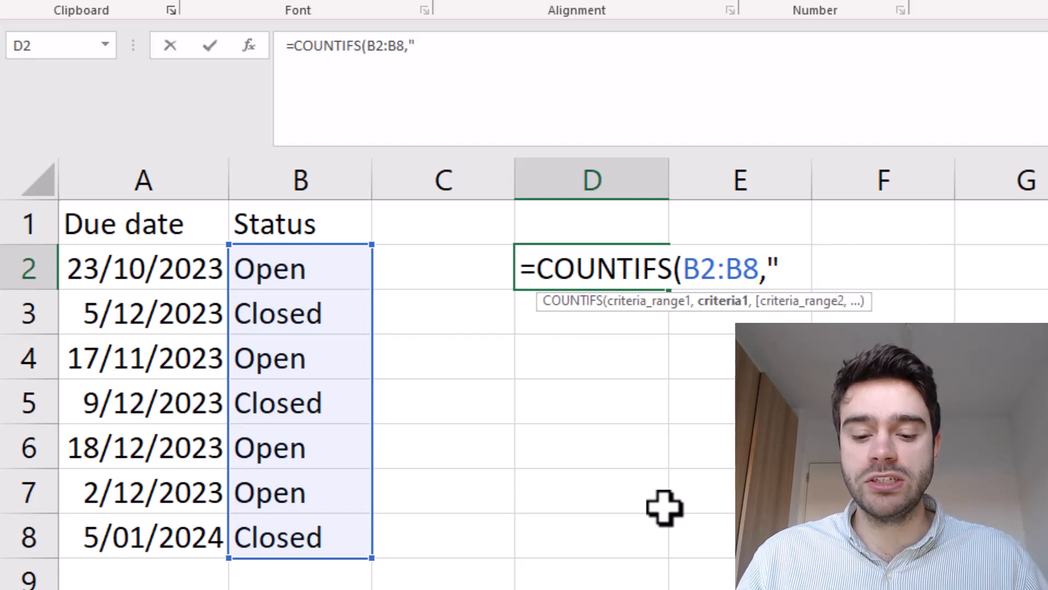
pyautogui.write('Open"')
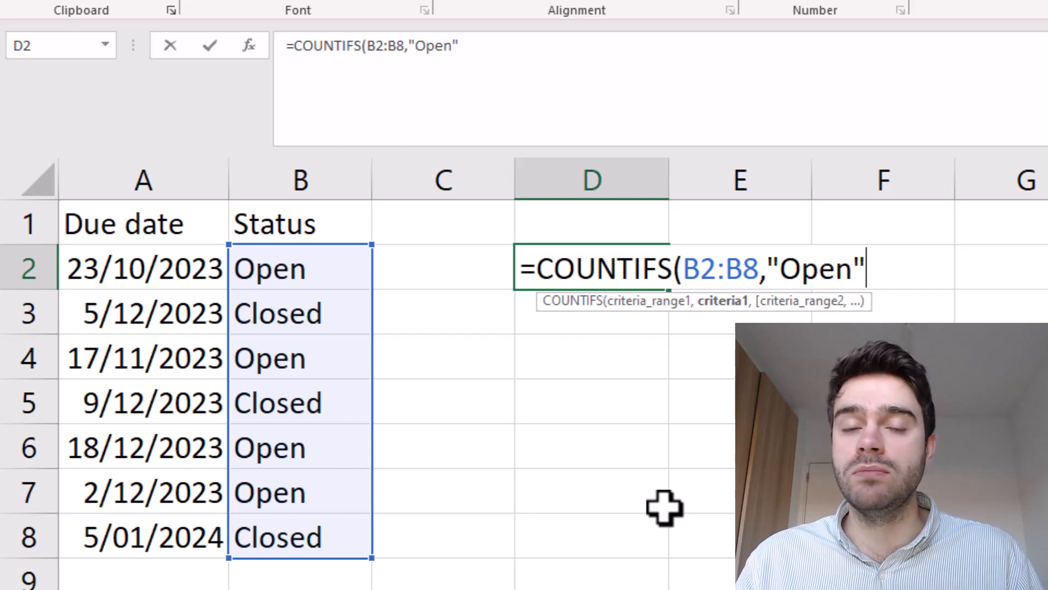
# Complete the COUNTIFS formula with the due date range A2:A8 and the criterion "<"&TODAY().
pyautogui.write(',')
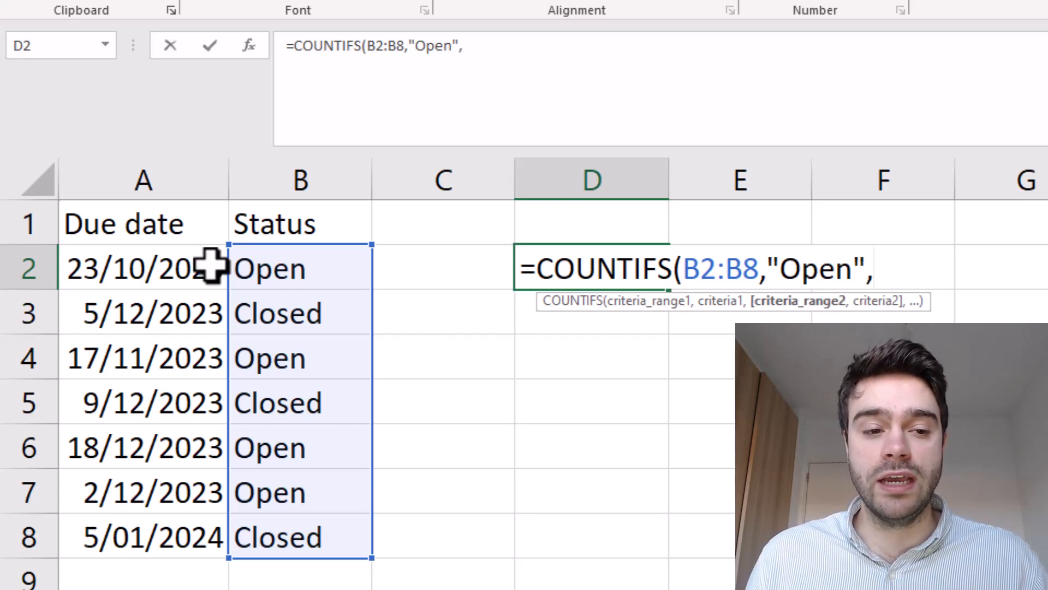
pyautogui.moveTo(197, 273); pyautogui.dragTo(164, 543)
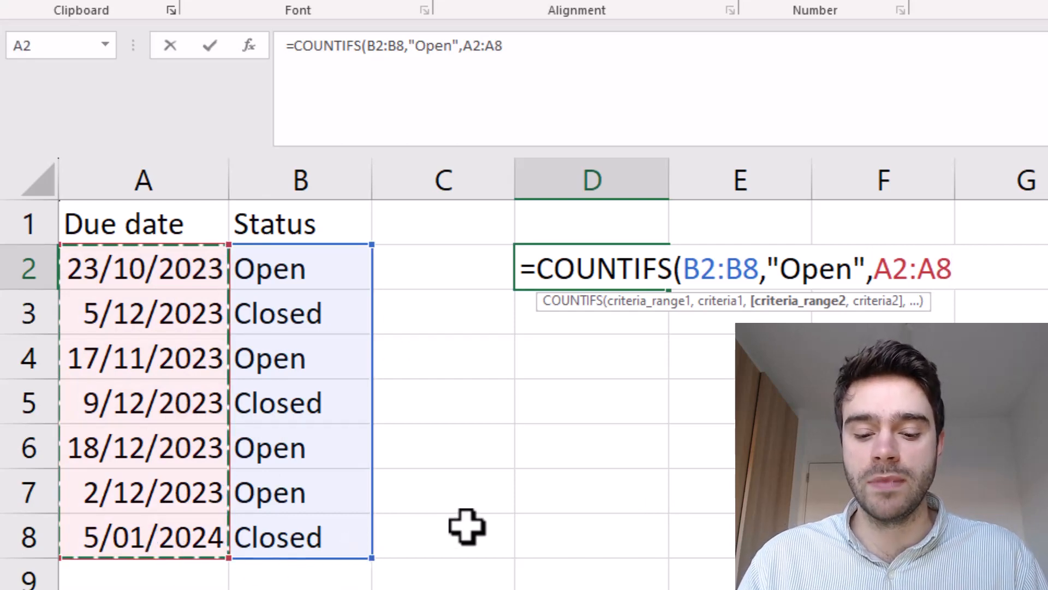
pyautogui.write(',')
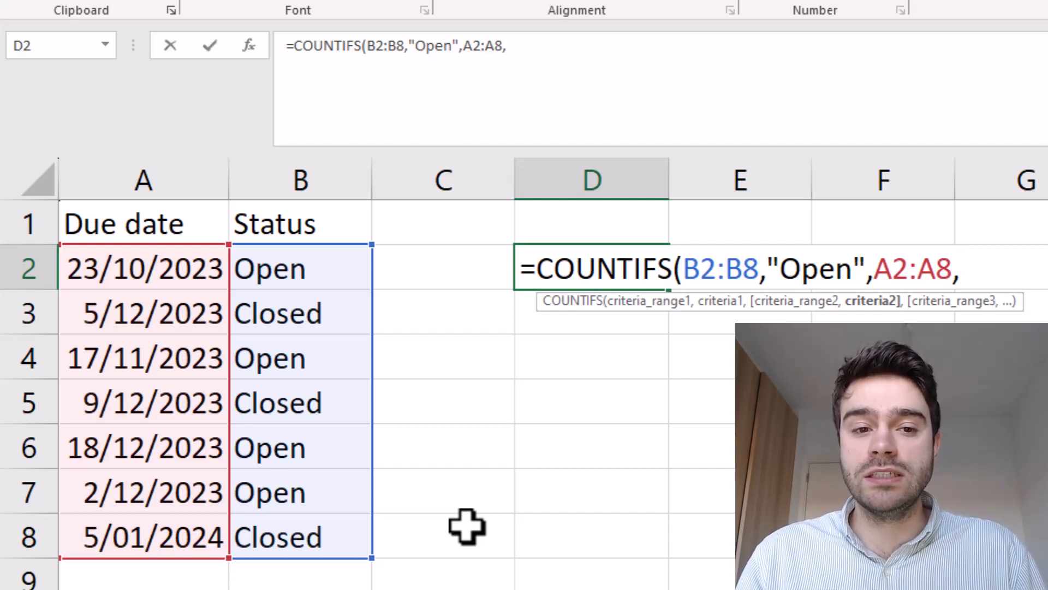
pyautogui.write('"')
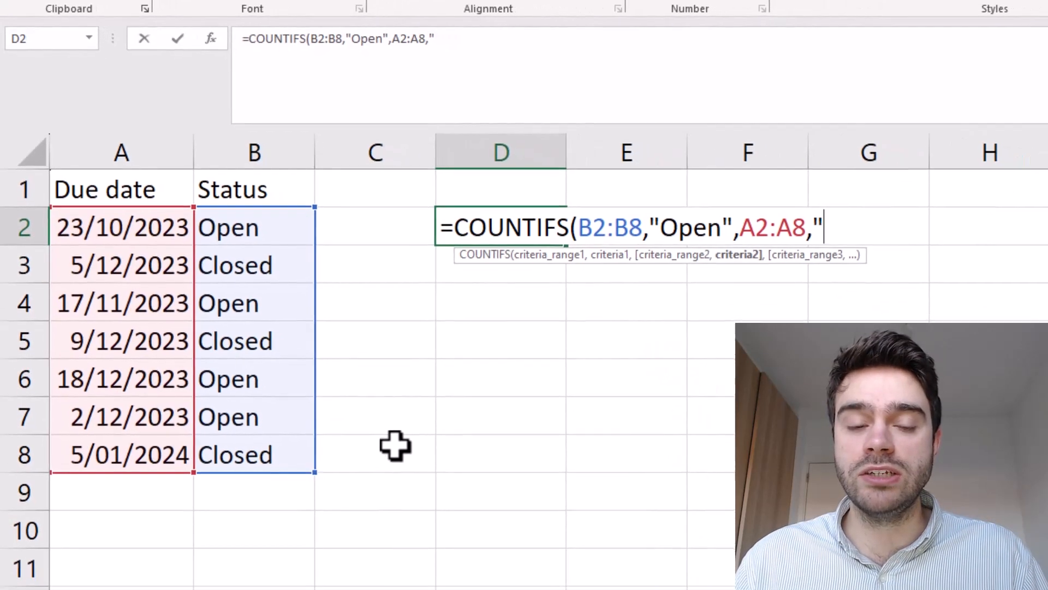
pyautogui.write('<')
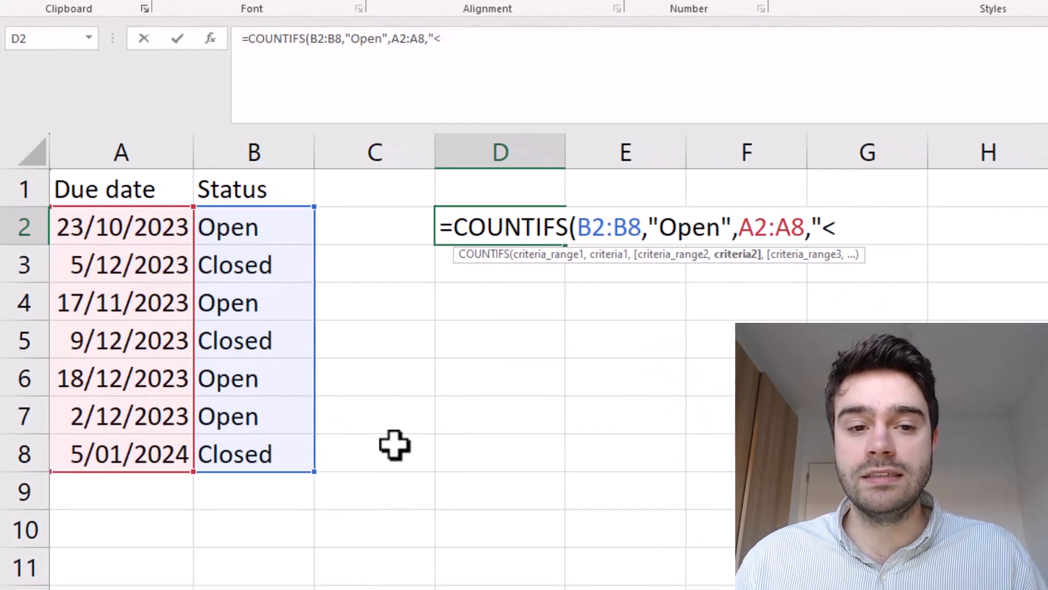
pyautogui.write('"')
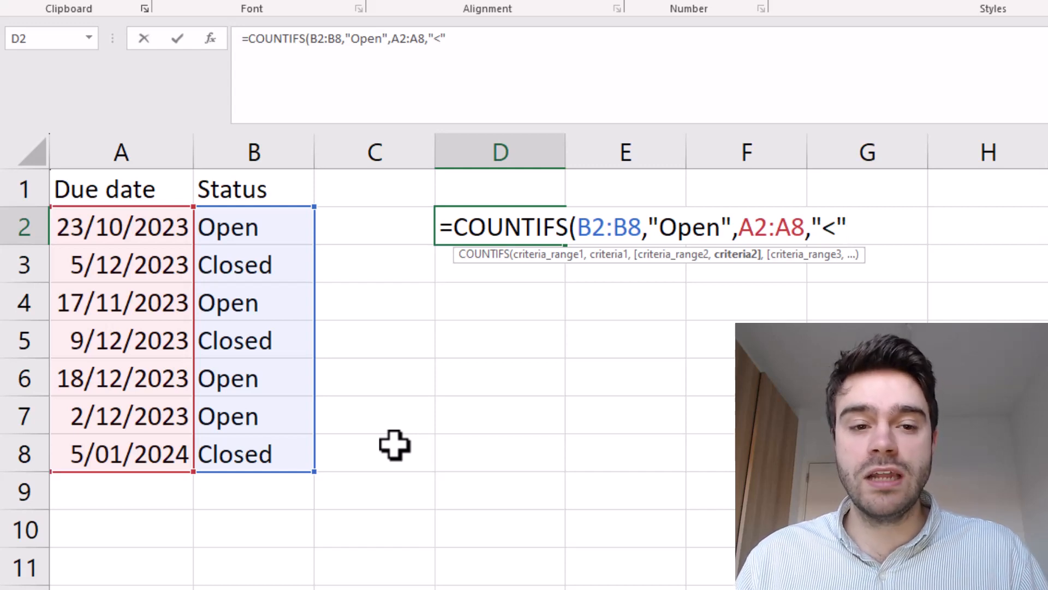
pyautogui.write('&')
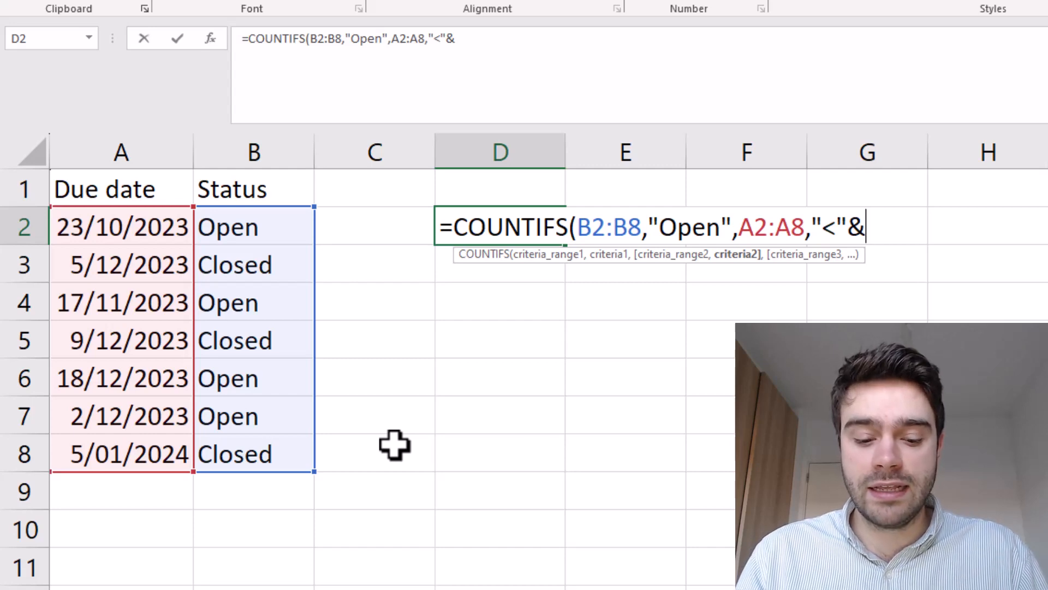
pyautogui.write('TODAY()')
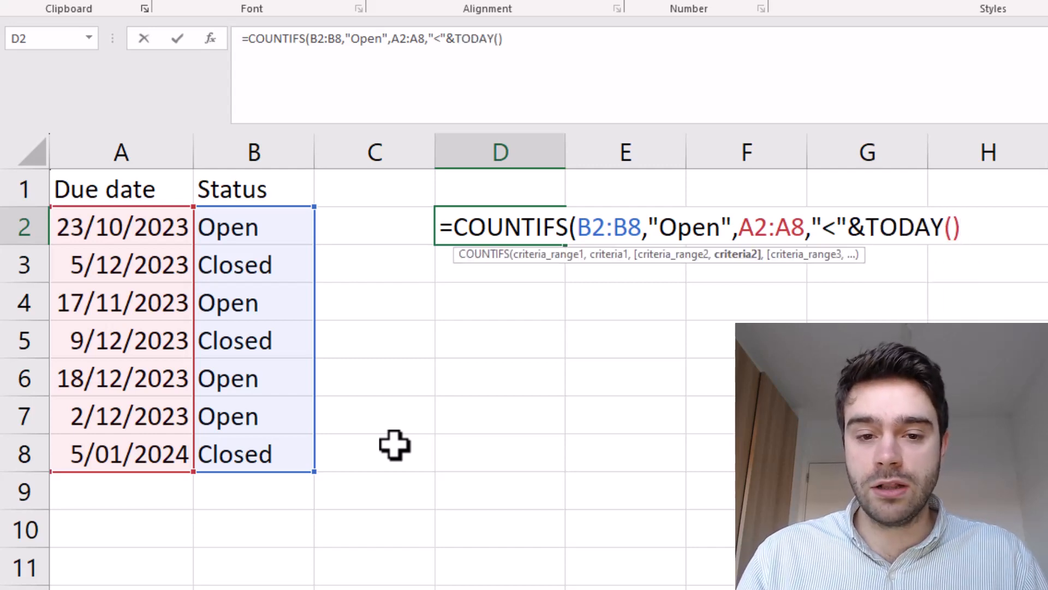
pyautogui.write(')')
pyautogui.press('Return')
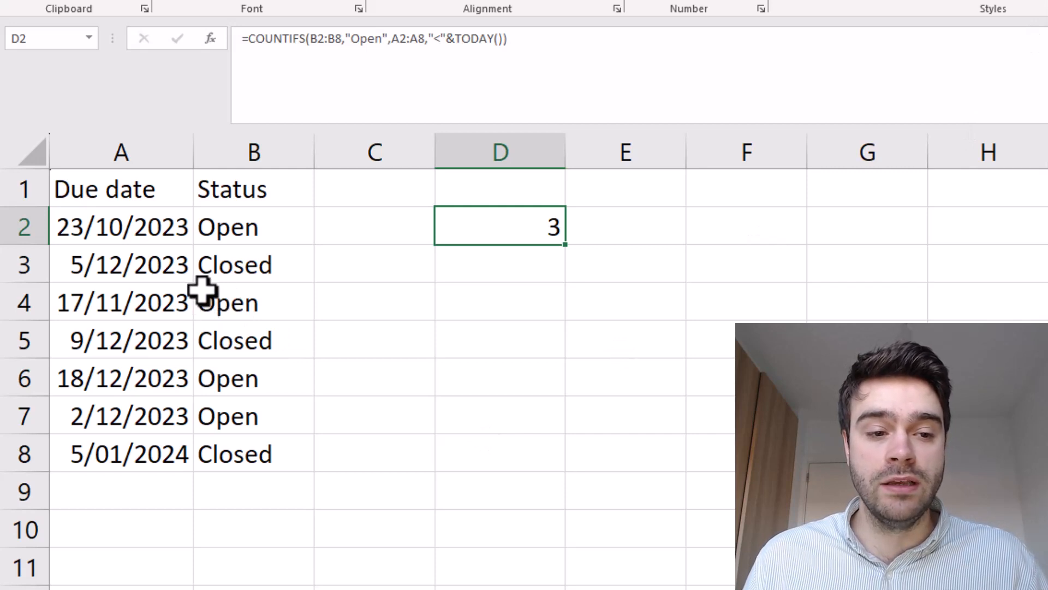
# Check the due dates of the Open items in rows 2, 4, 6 and 7 against the overdue count.
pyautogui.moveTo(240, 229); pyautogui.dragTo(120, 225)
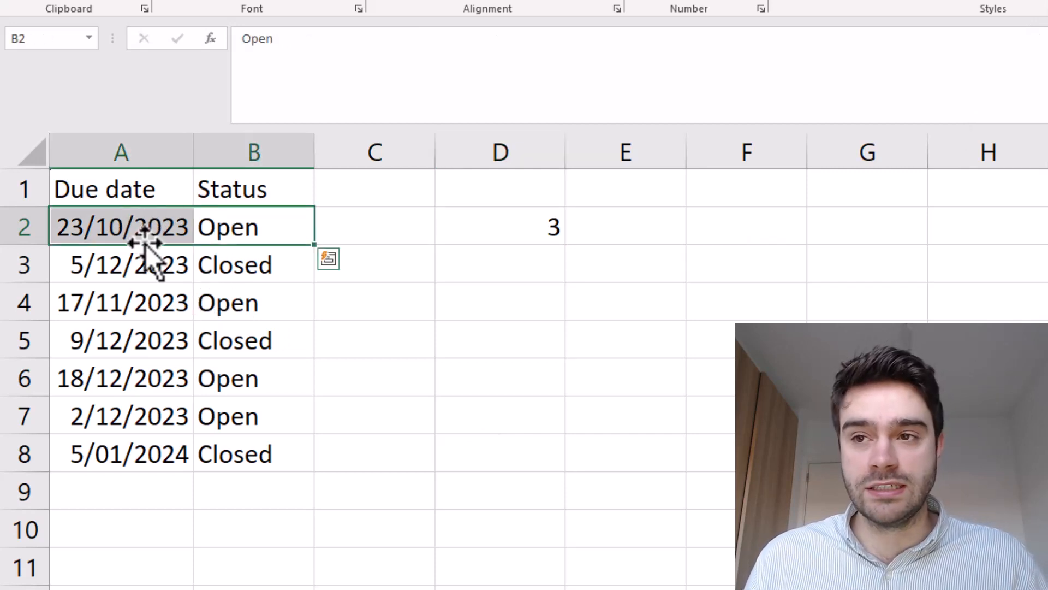
pyautogui.moveTo(230, 287); pyautogui.dragTo(65, 290)
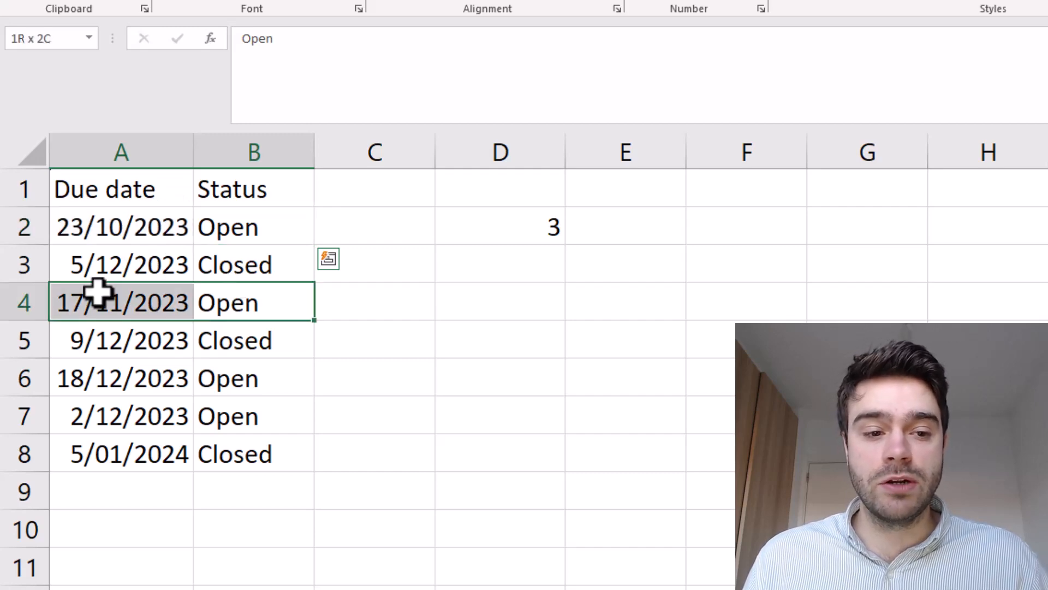
pyautogui.moveTo(205, 368); pyautogui.dragTo(140, 380)
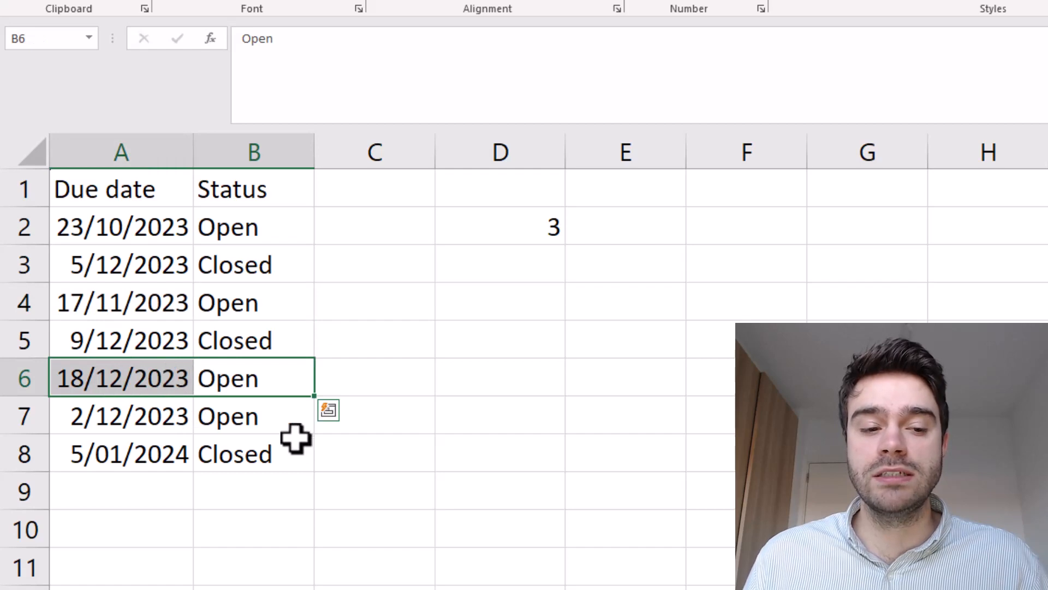
pyautogui.moveTo(284, 425); pyautogui.dragTo(169, 421)
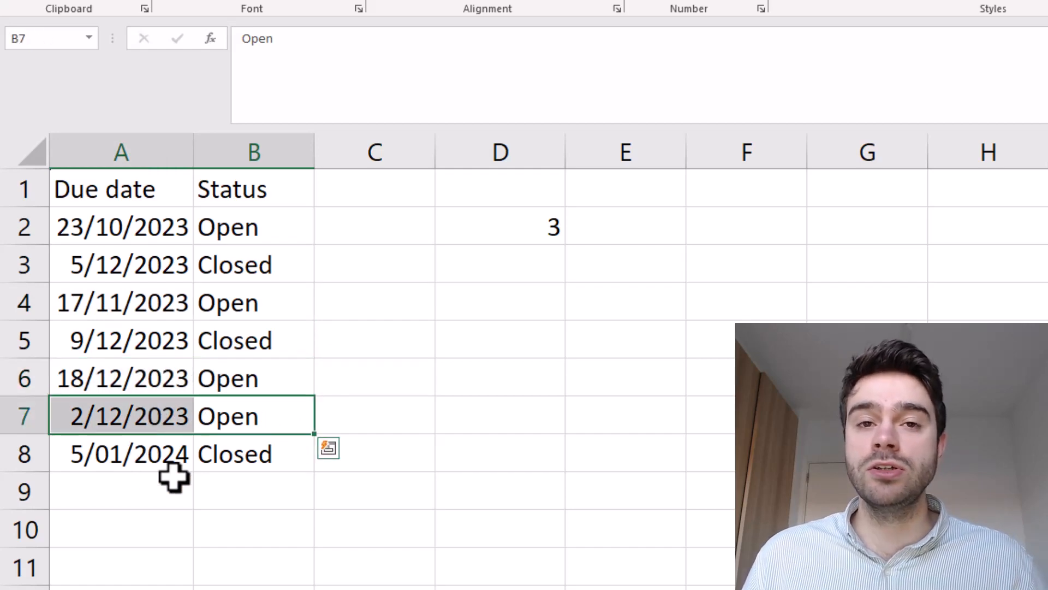
pyautogui.click(454, 366)
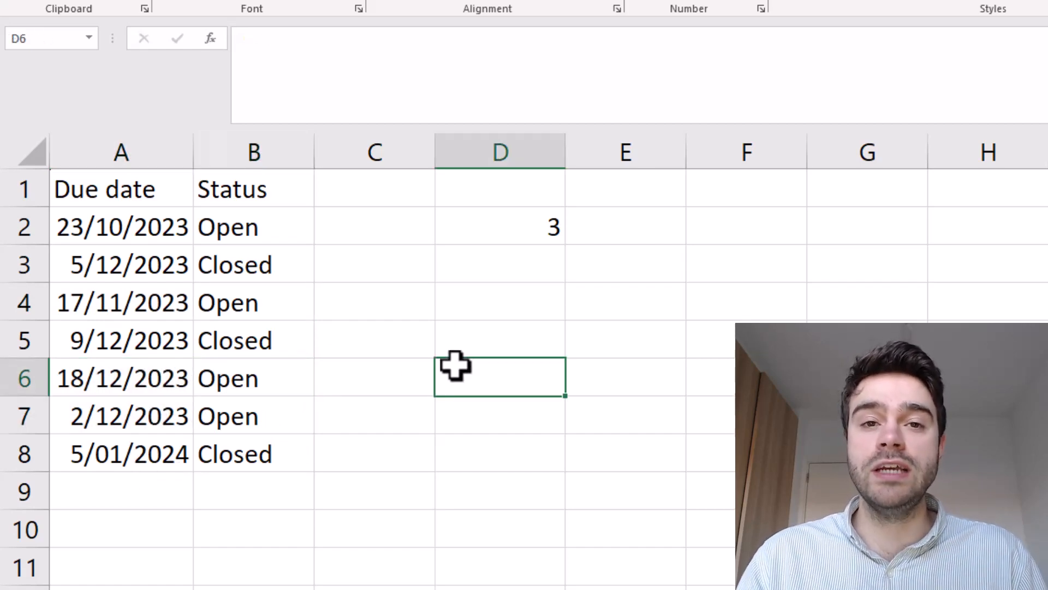